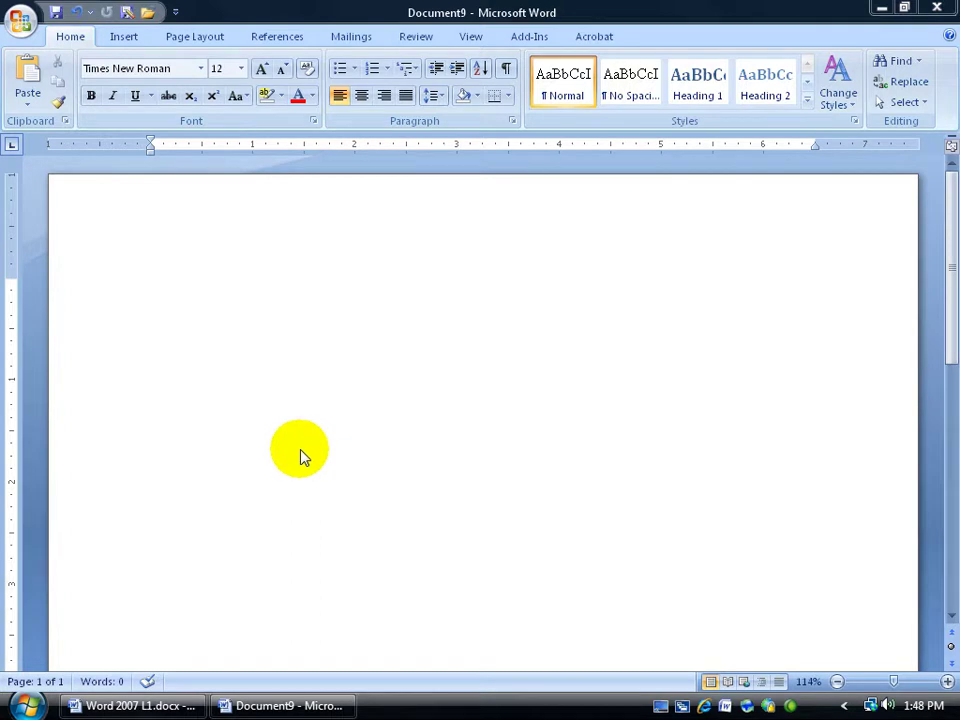
Type a first name at the top of the blank page and bring up its spelling suggestions.
left_click(255, 304)
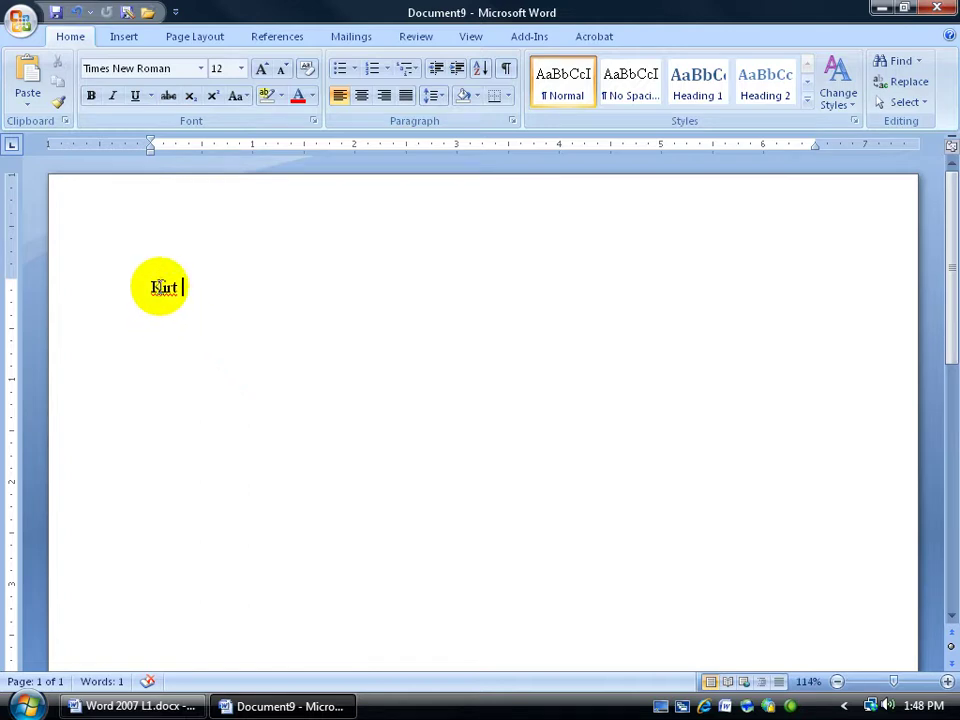
right_click(162, 285)
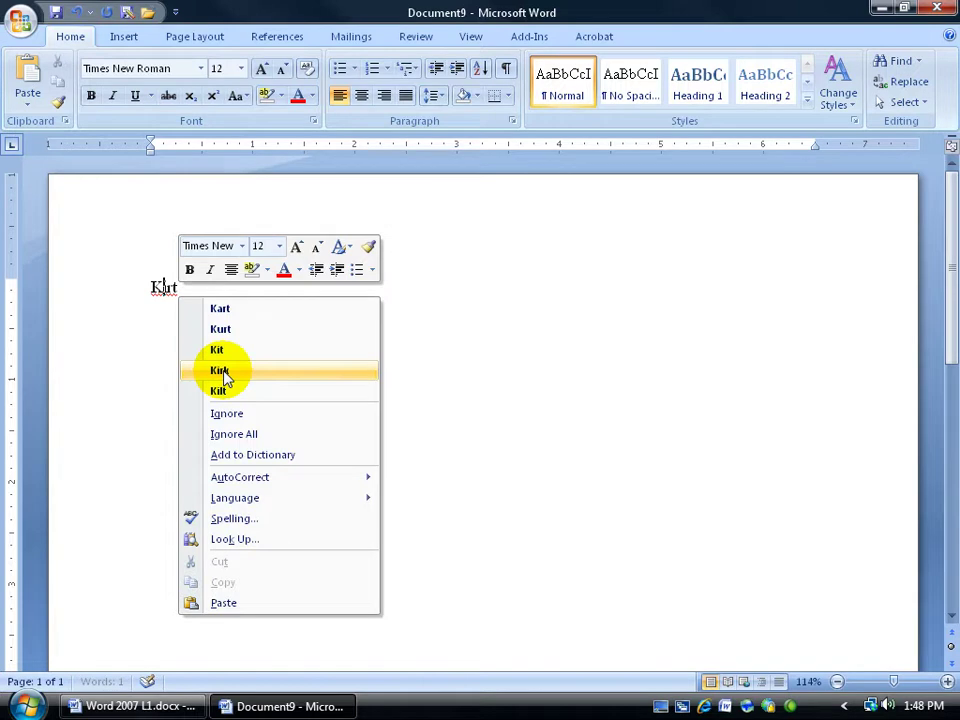
Add the first name to the dictionary, then open Custom Dictionaries from Word Options Proofing.
left_click(253, 454)
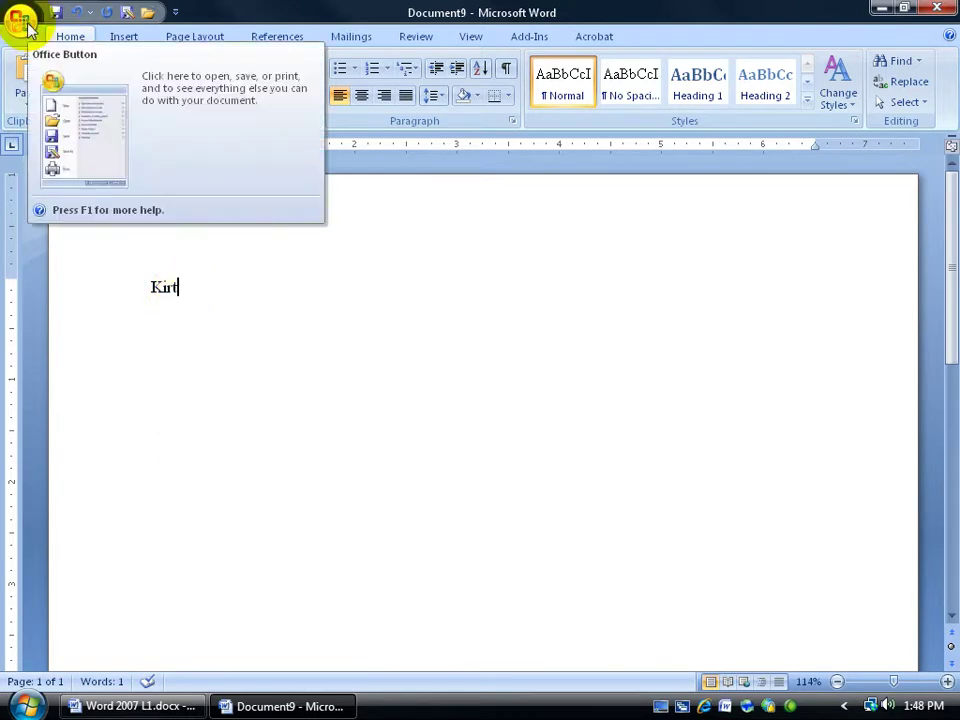
left_click(24, 22)
left_click(251, 431)
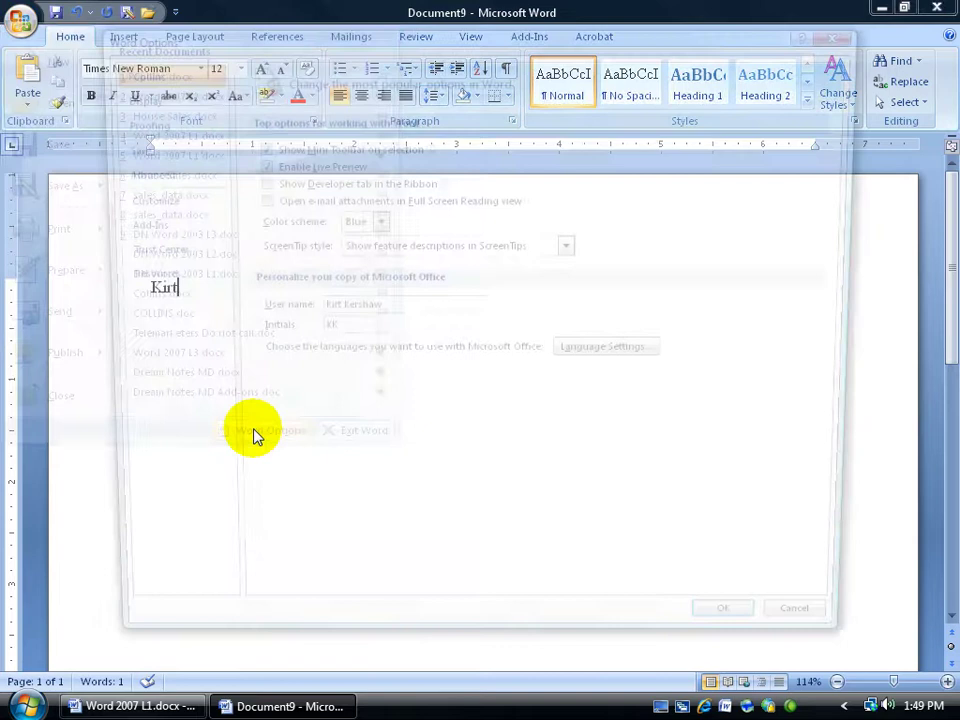
left_click(154, 130)
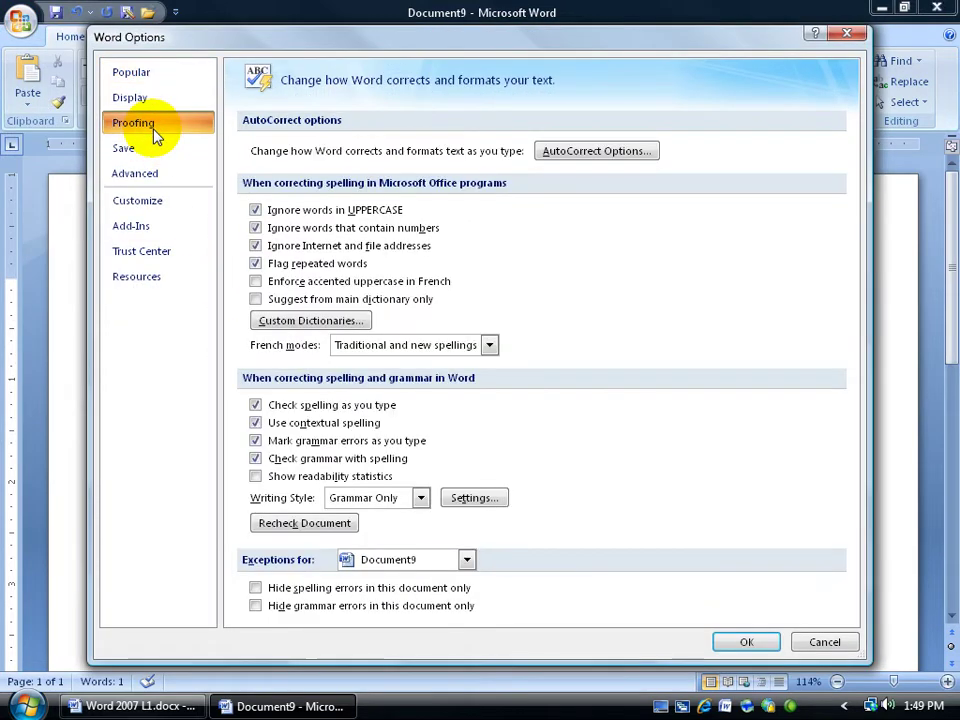
left_click(313, 320)
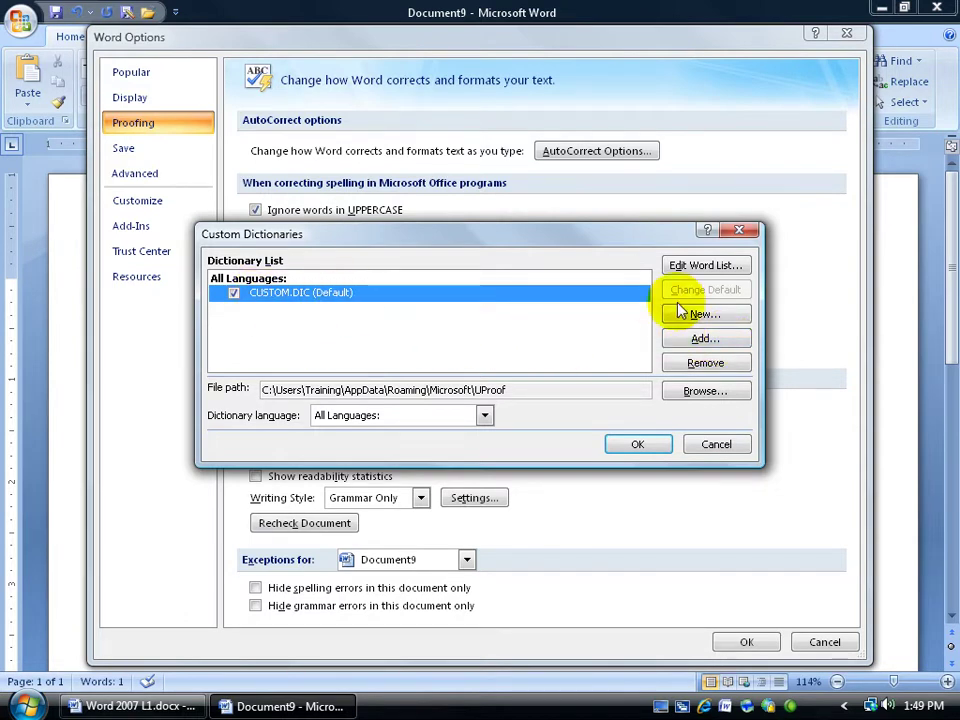
Delete the surname entry from the CUSTOM.DIC word list and confirm the edit.
left_click(704, 266)
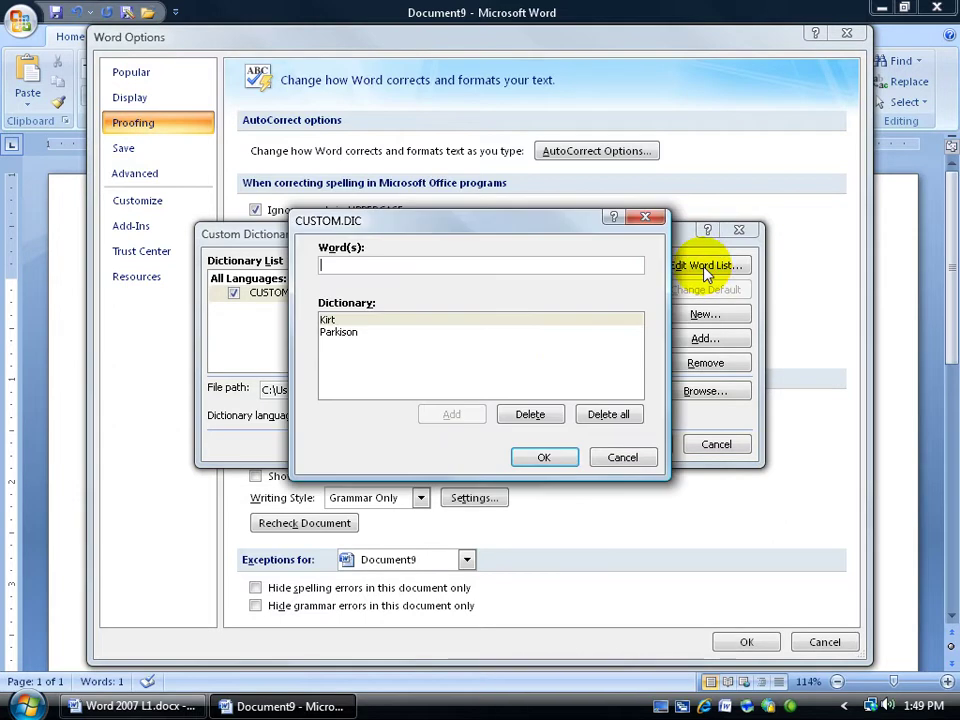
left_click(344, 340)
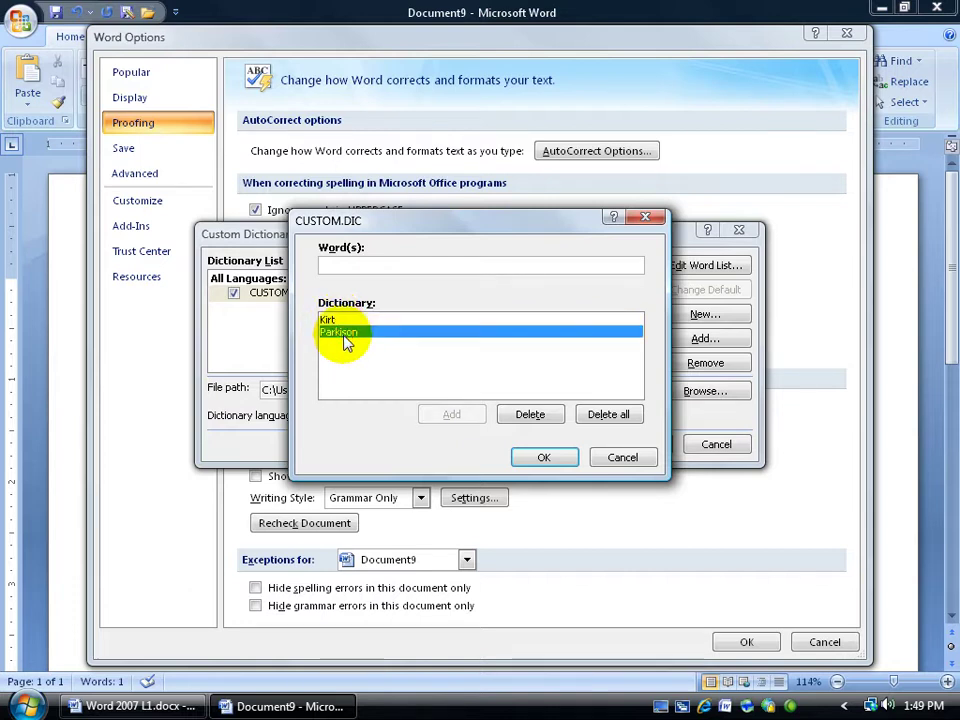
left_click(534, 414)
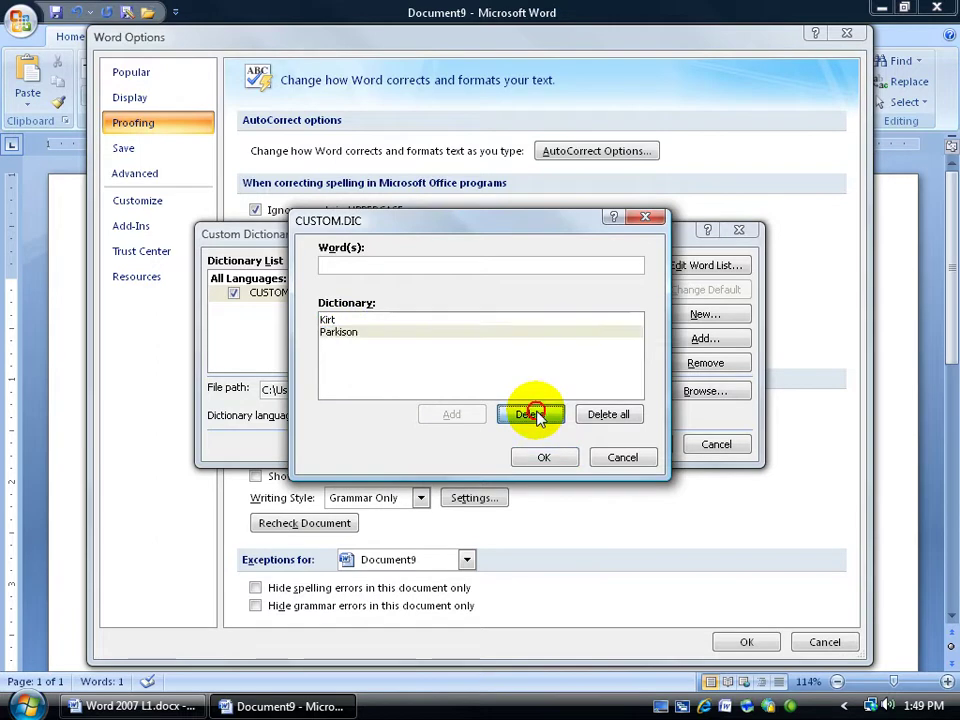
left_click(550, 458)
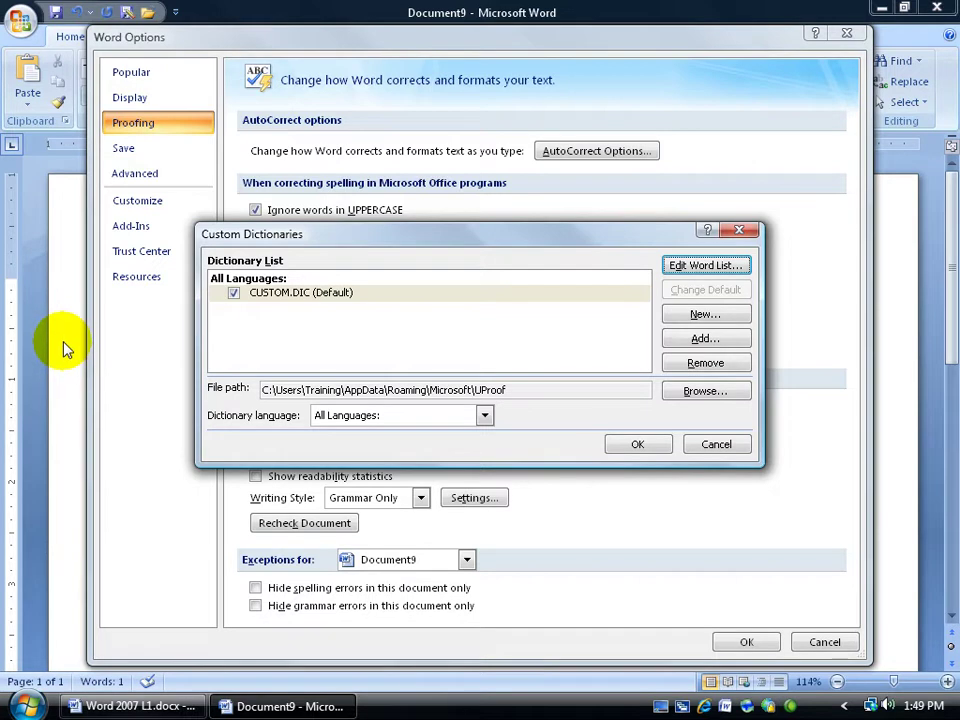
Create and save a new custom dictionary file named Friends.
key("Tab")
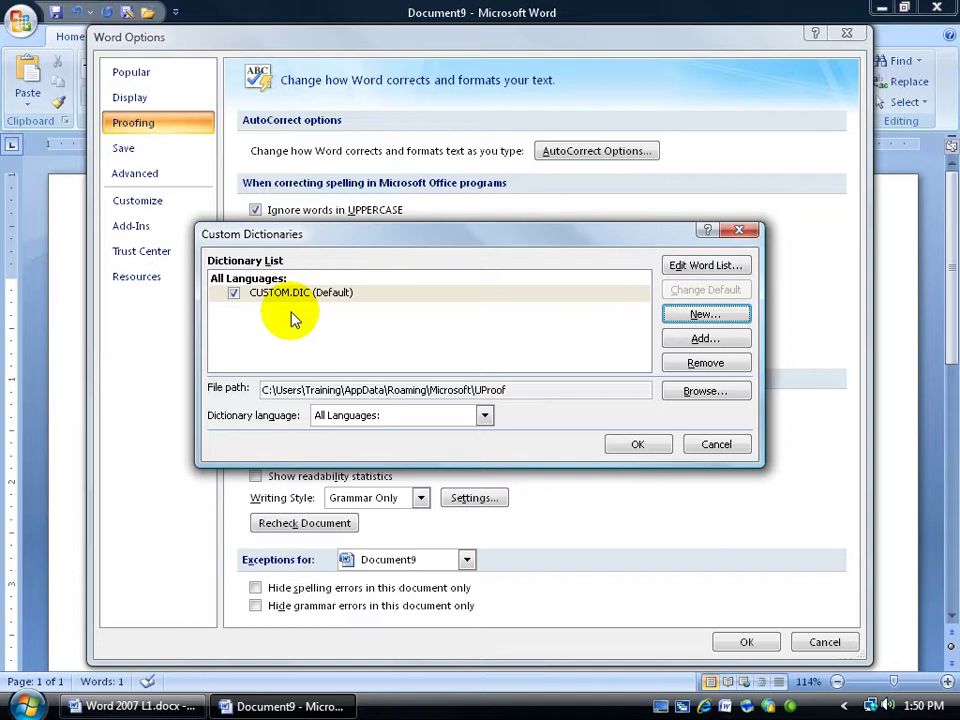
left_click(680, 315)
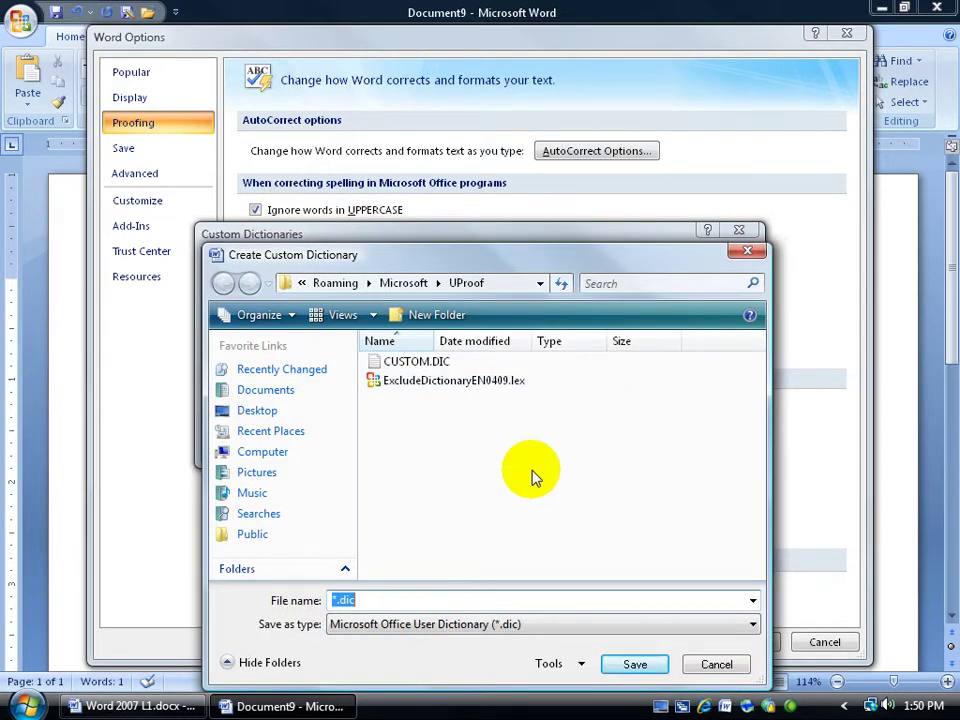
type("Friends")
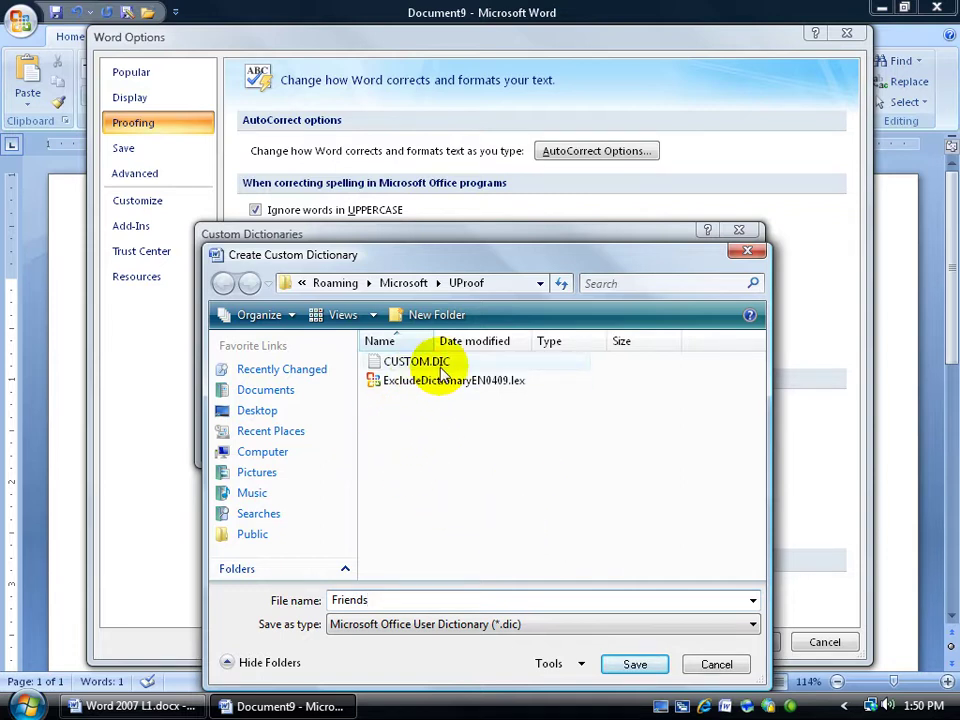
left_click(634, 666)
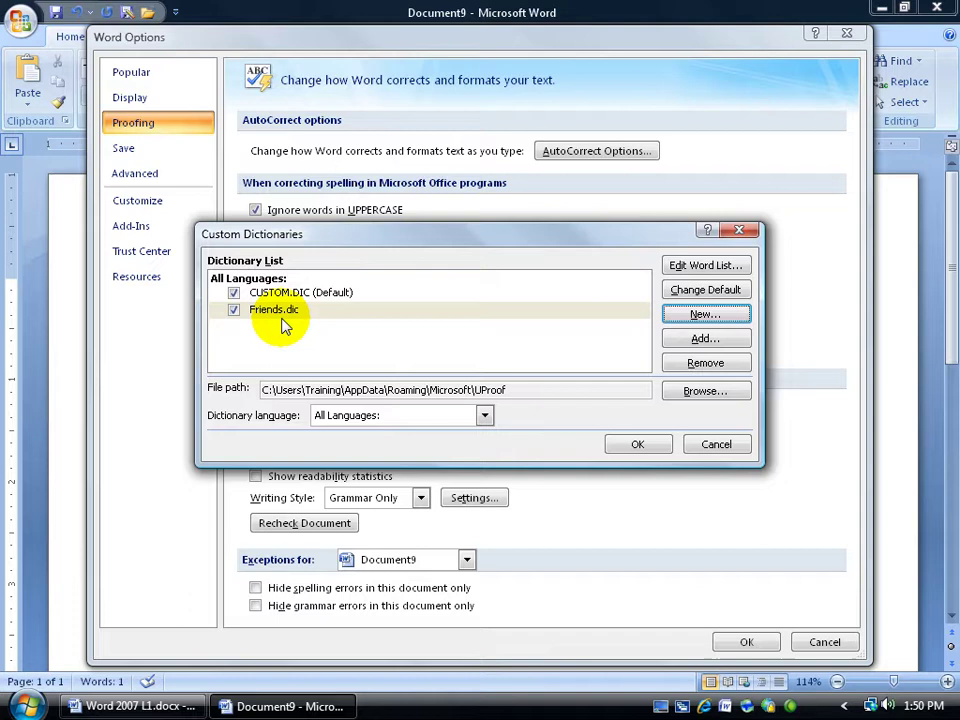
key("Tab")
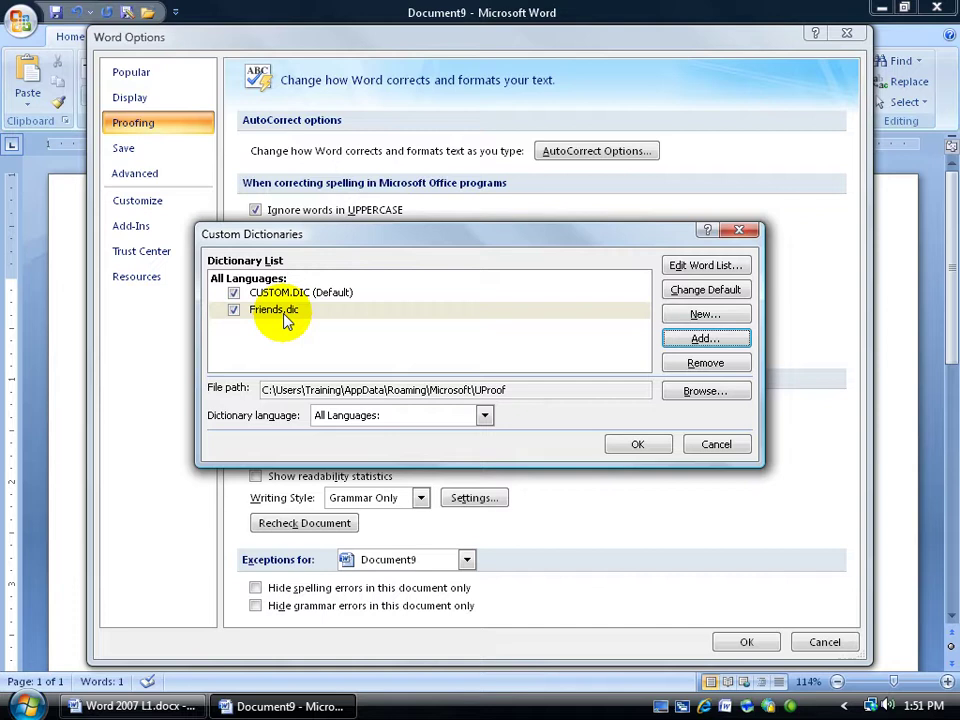
left_click(270, 318)
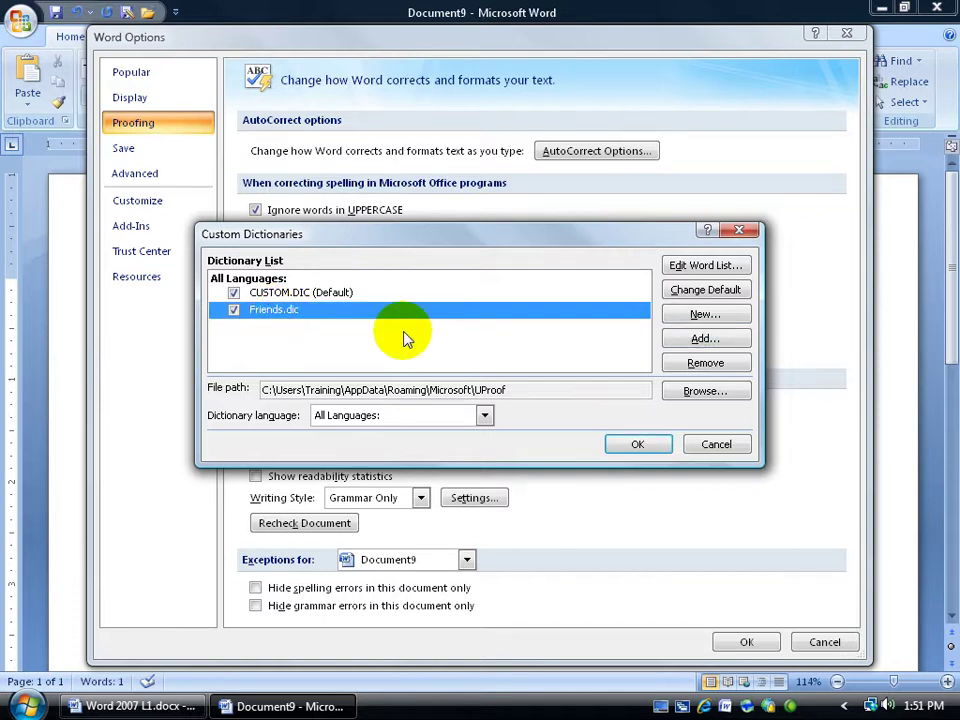
left_click(318, 298)
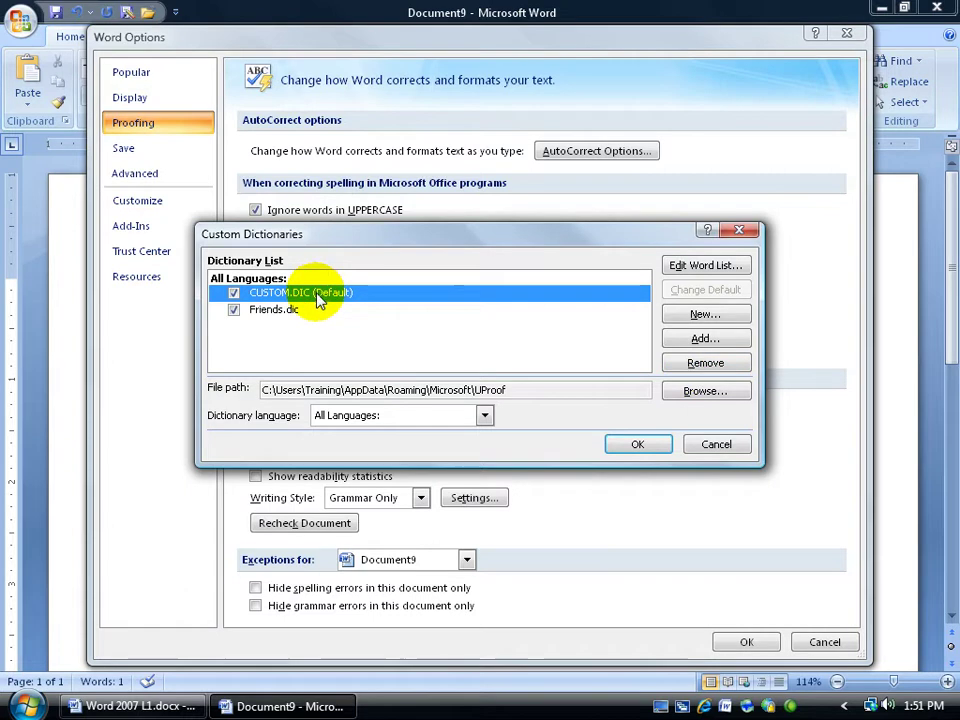
left_click(318, 308)
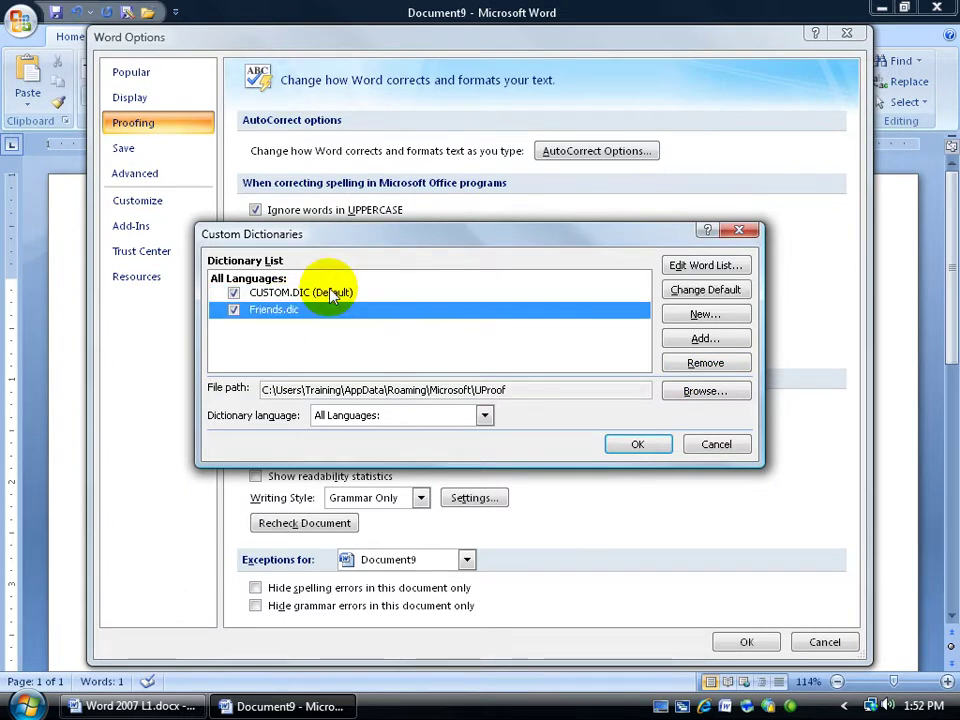
left_click(331, 296)
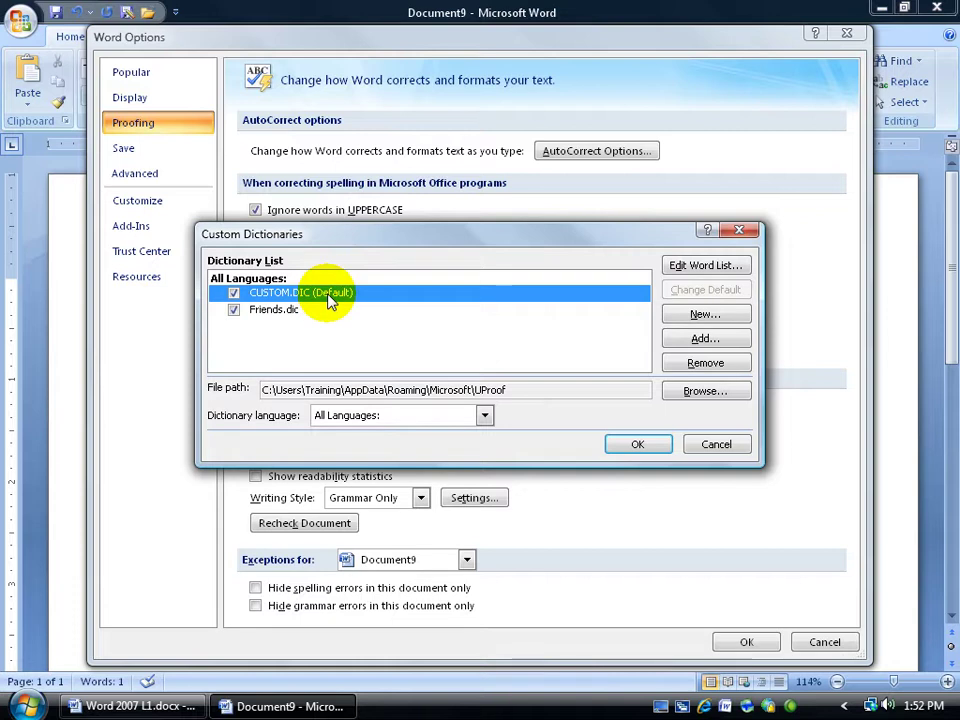
Make Friends.dic the default custom dictionary.
left_click(296, 314)
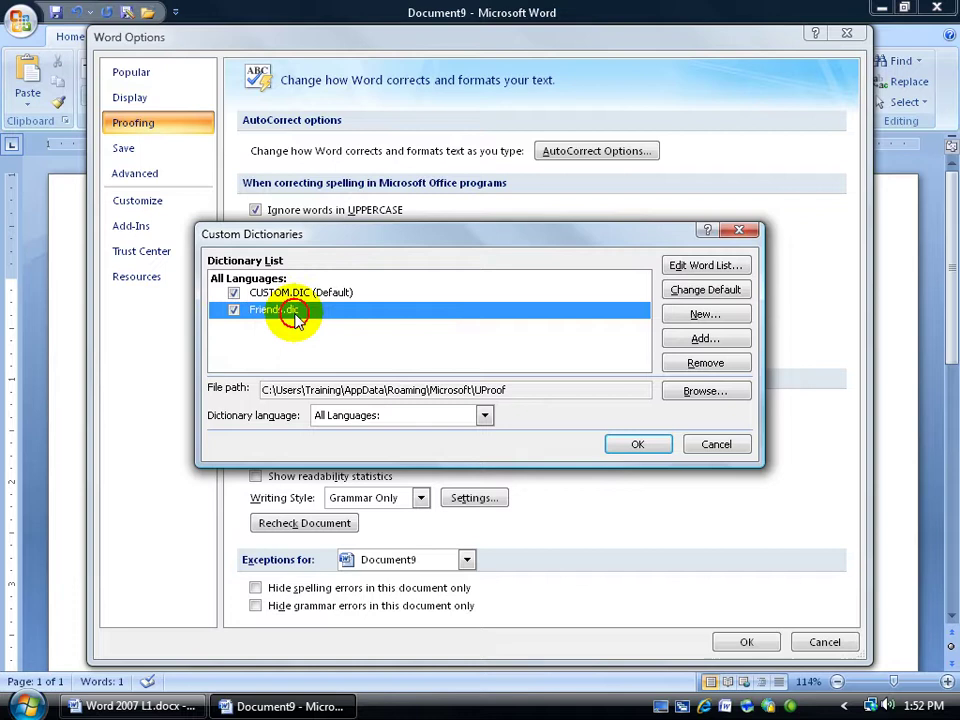
left_click(700, 289)
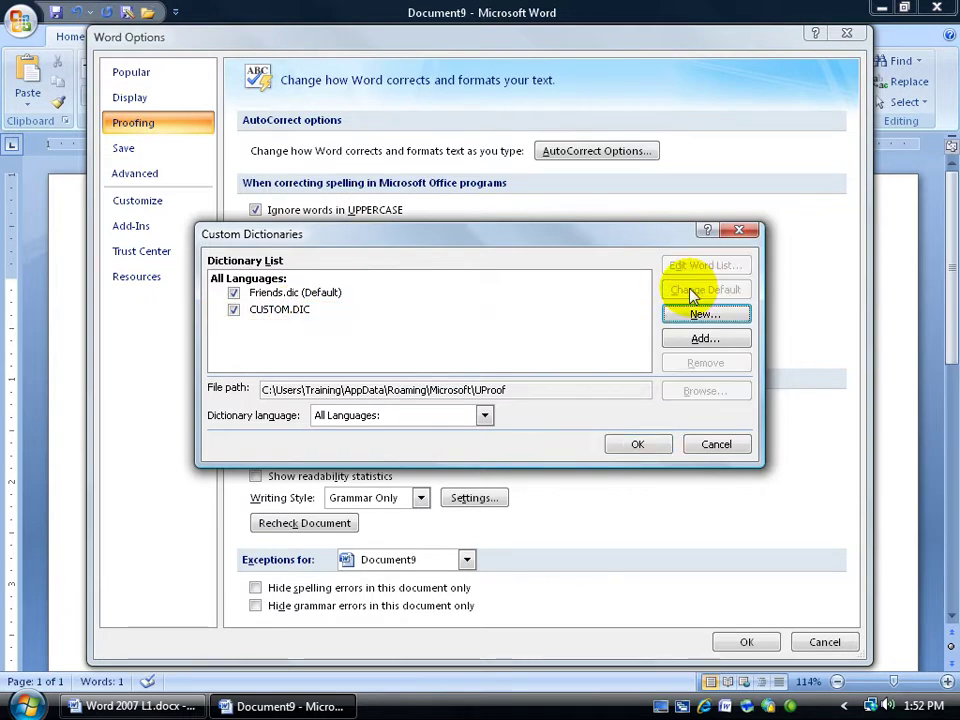
left_click(338, 292)
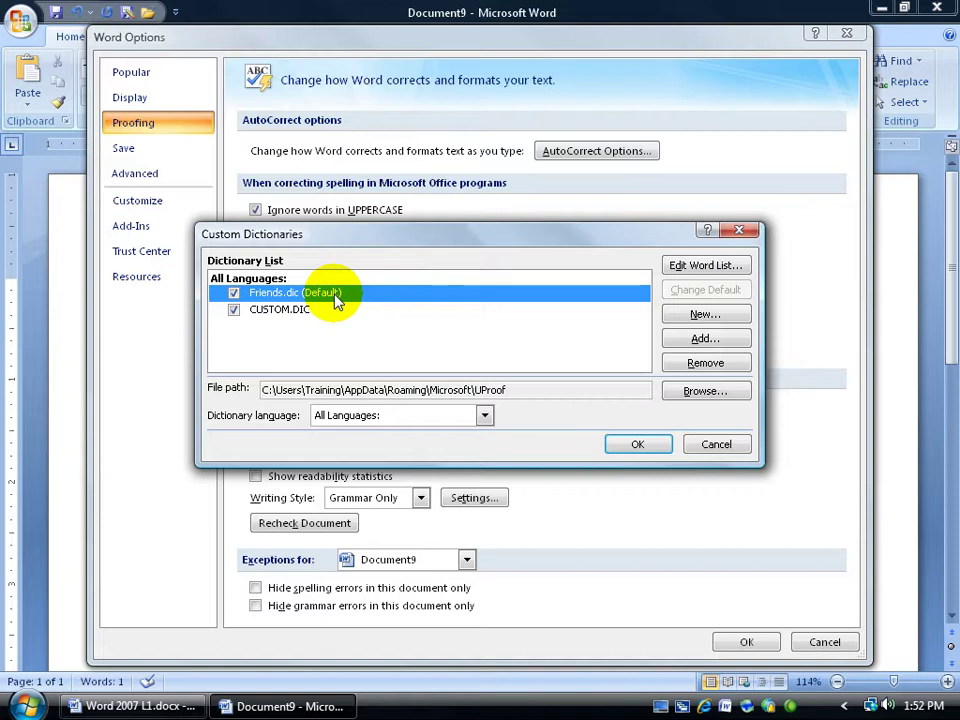
left_click(345, 311)
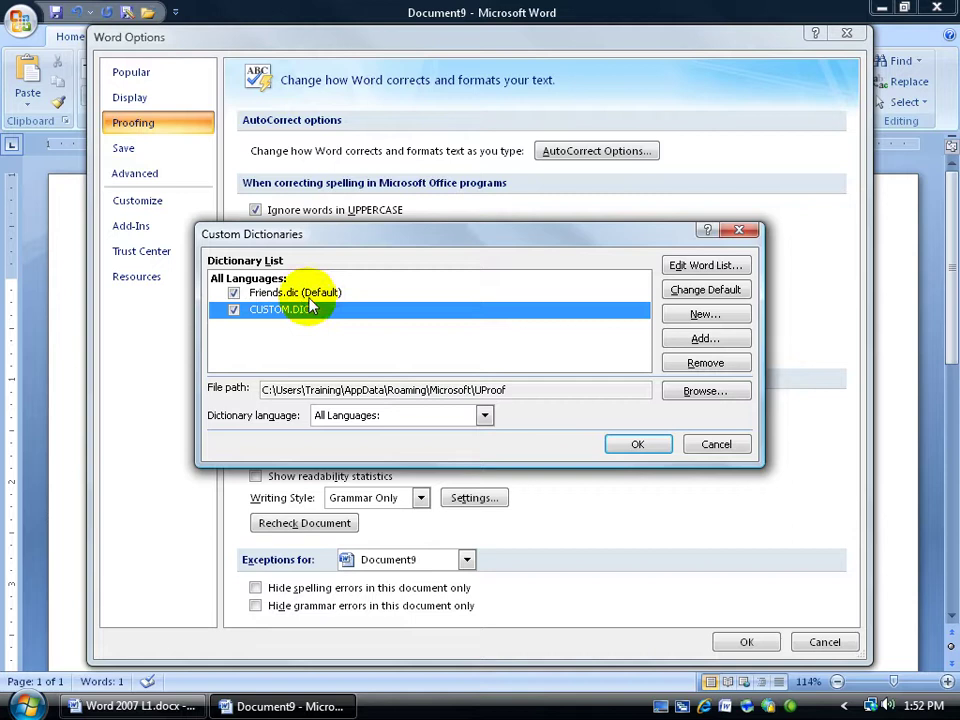
left_click(313, 293)
Check the Friends.dic word list without adding the surname, then close both options dialogs.
left_click(702, 266)
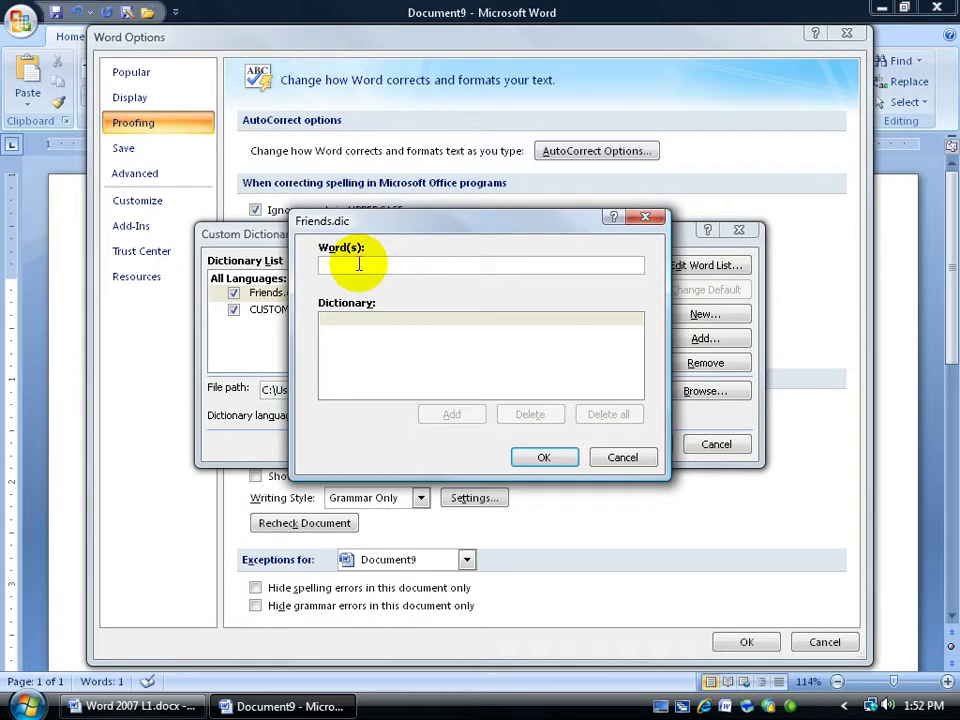
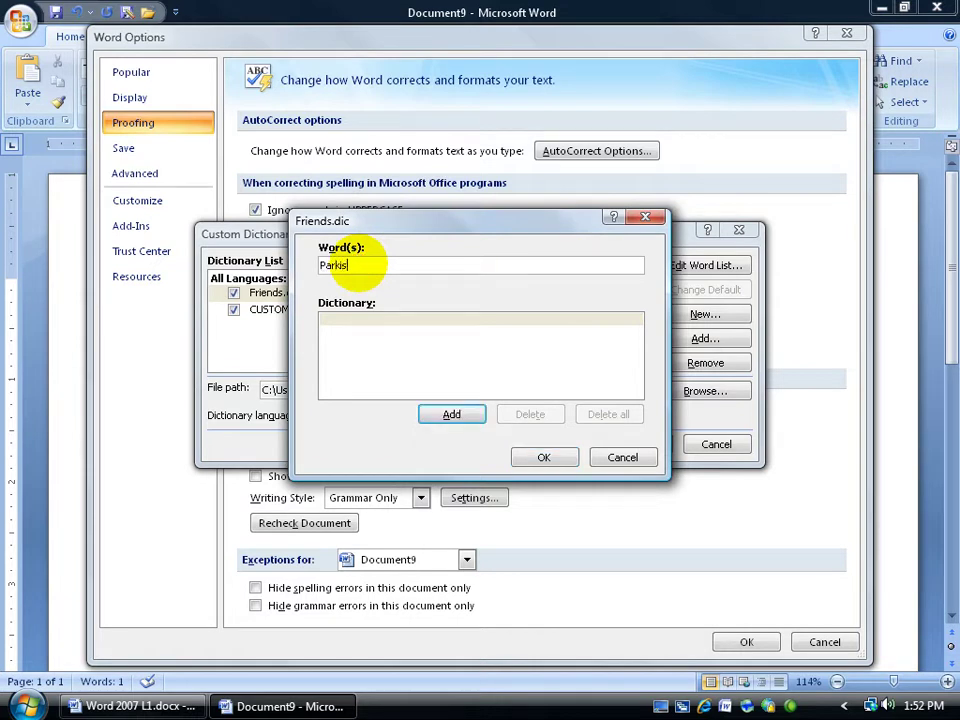
left_click(620, 457)
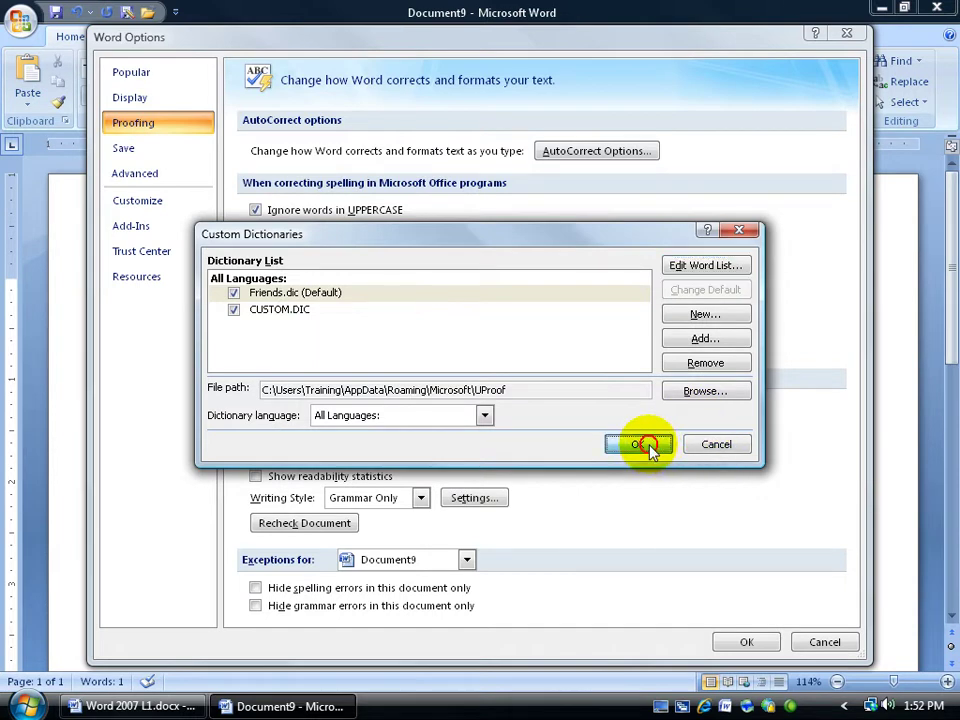
left_click(645, 447)
left_click(744, 644)
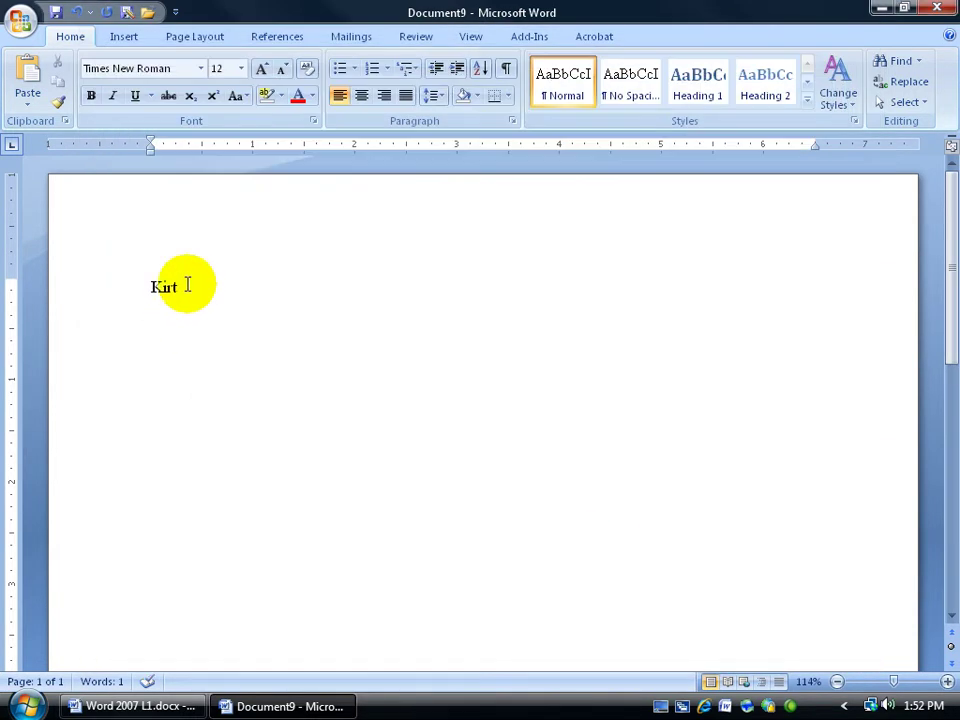
Type the surname on a new line below and add it to the dictionary.
key("Return")
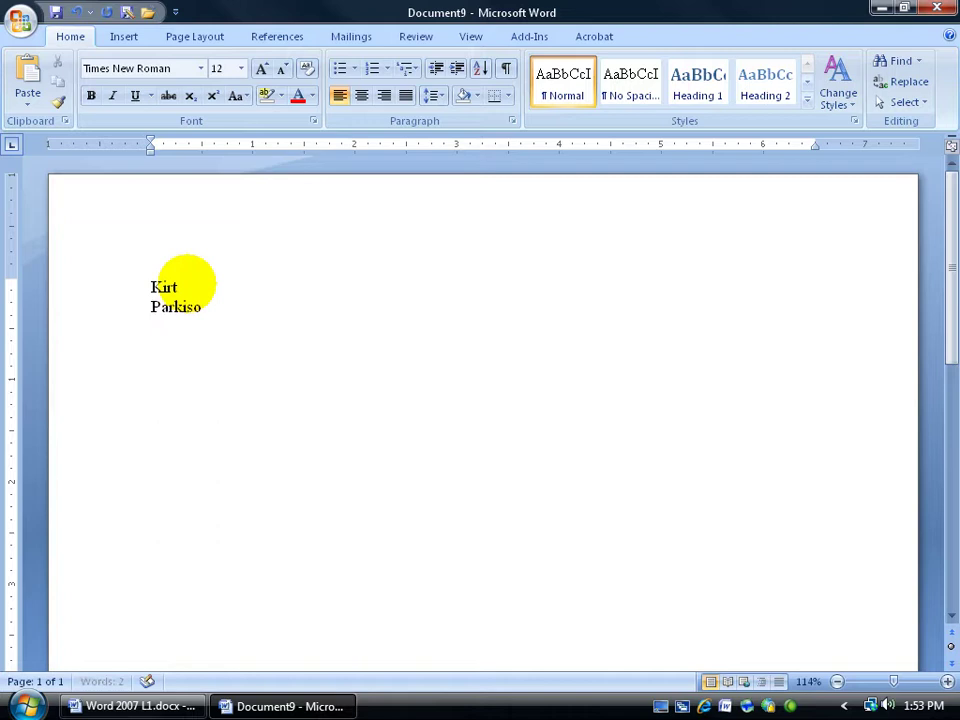
right_click(176, 308)
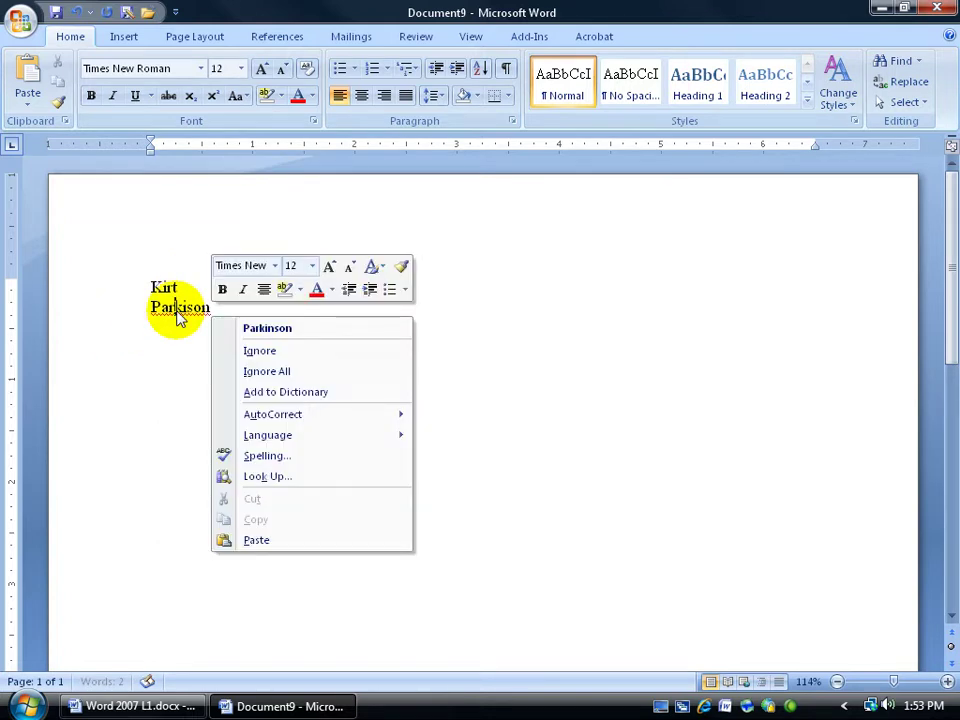
left_click(258, 389)
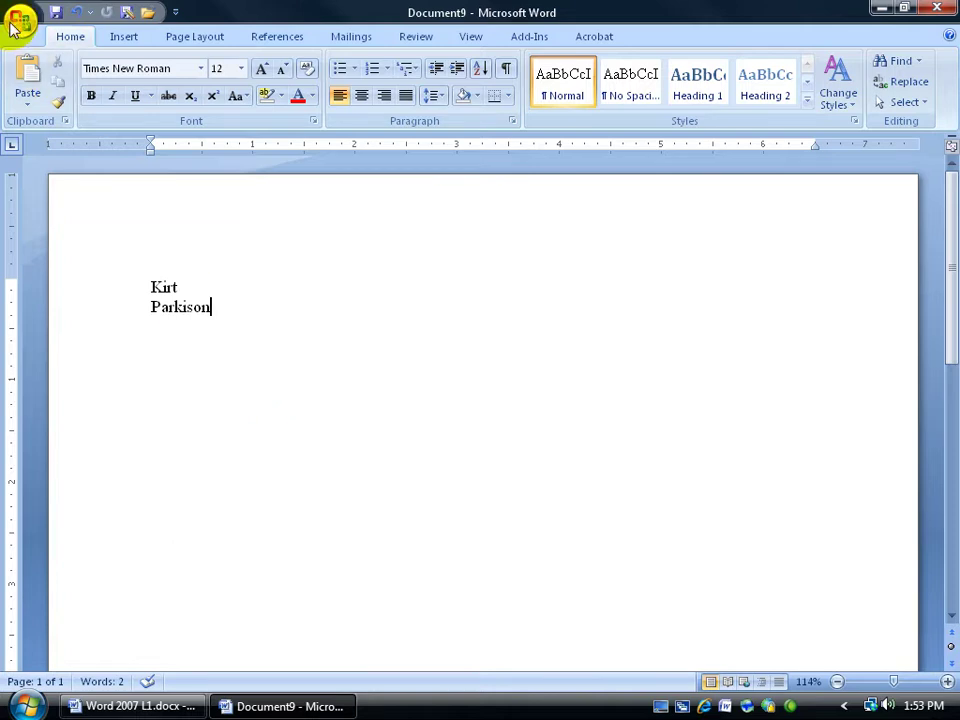
Reopen Custom Dictionaries and verify the Friends.dic word list now contains the surname.
left_click(17, 22)
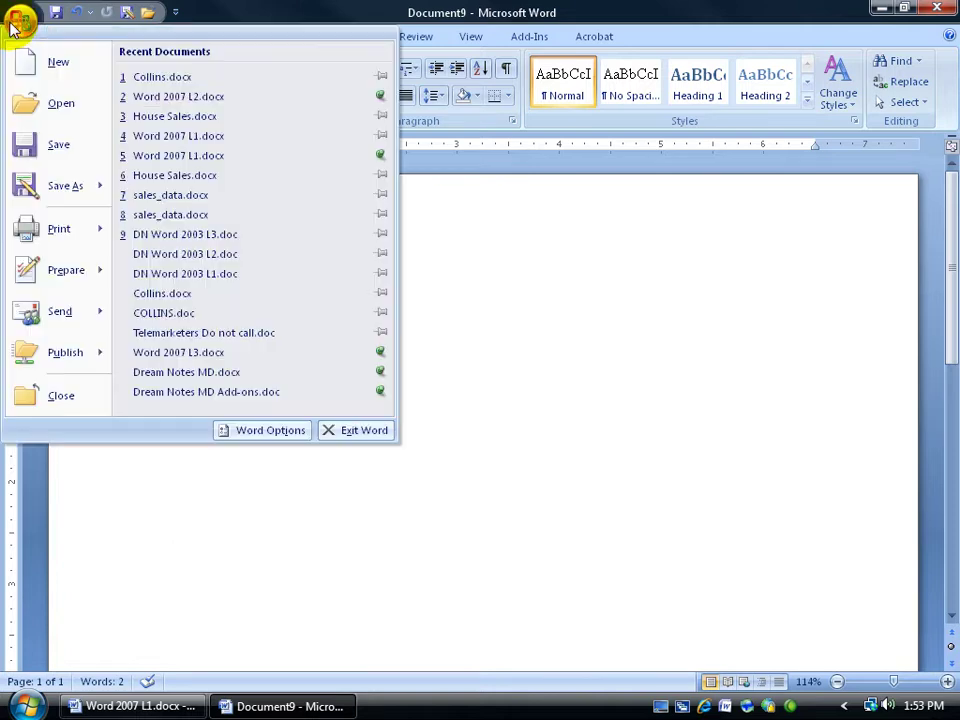
left_click(250, 434)
left_click(150, 122)
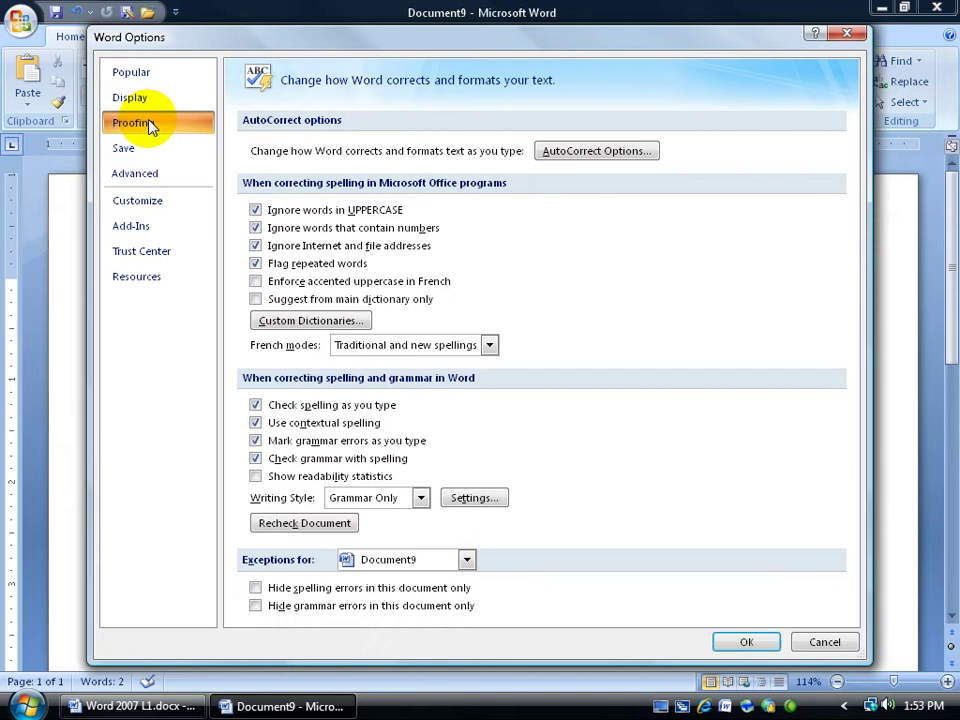
left_click(306, 318)
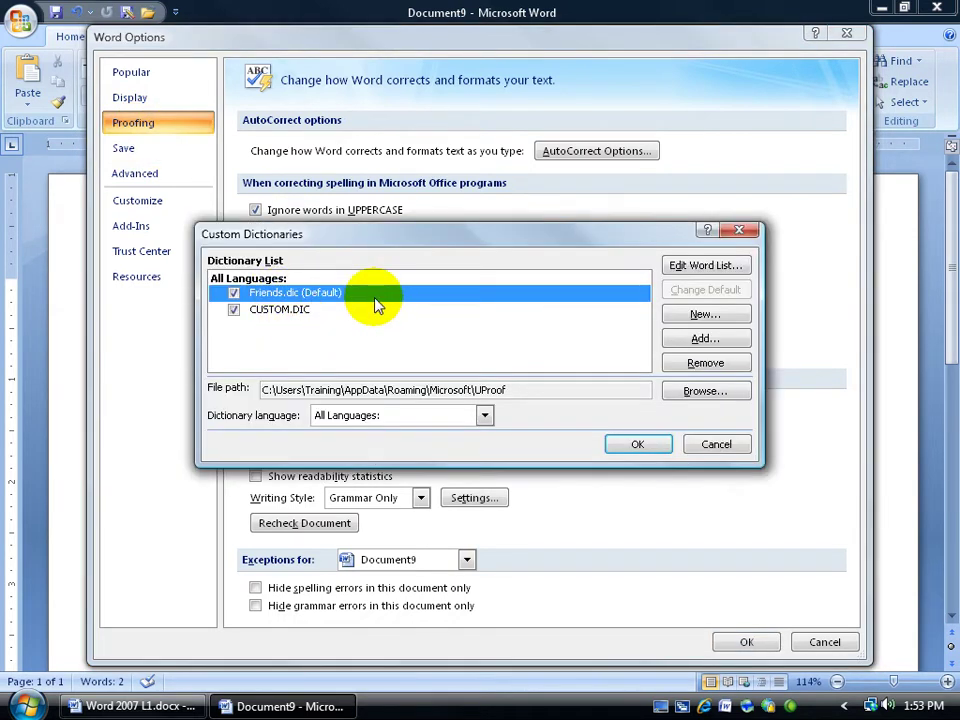
left_click(703, 266)
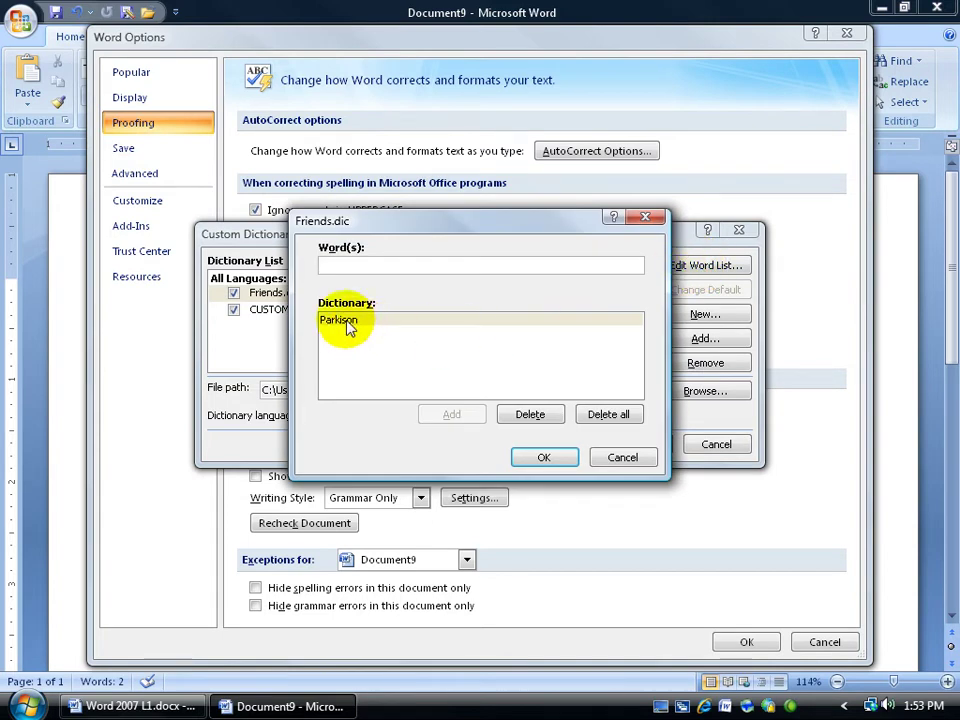
left_click(574, 462)
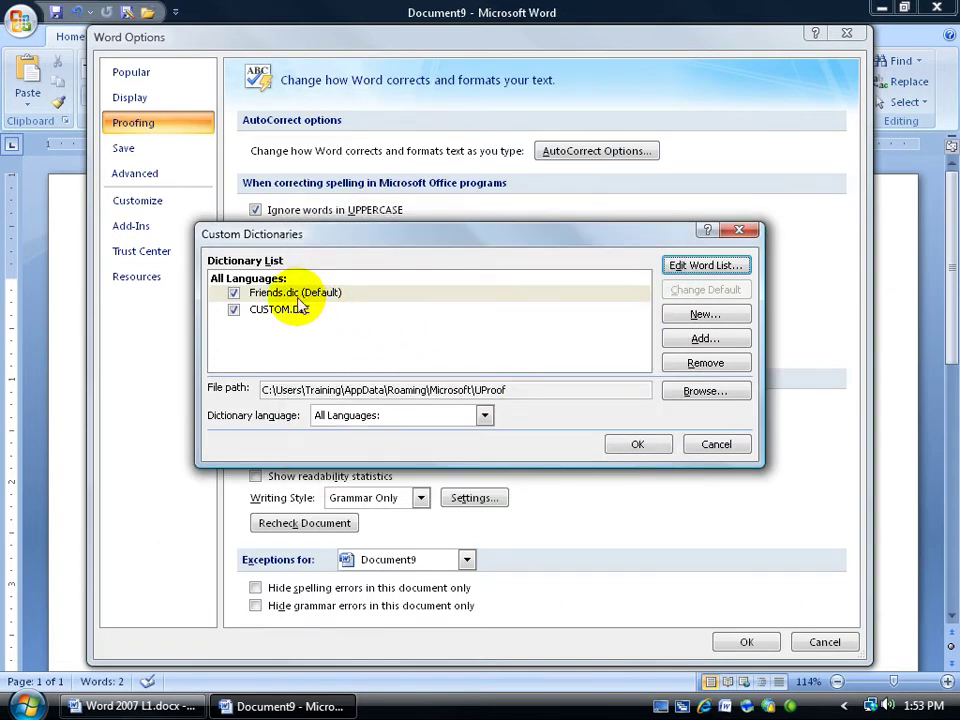
Select Friends.dic and remove it from the custom dictionaries, confirming with Yes.
left_click(297, 294)
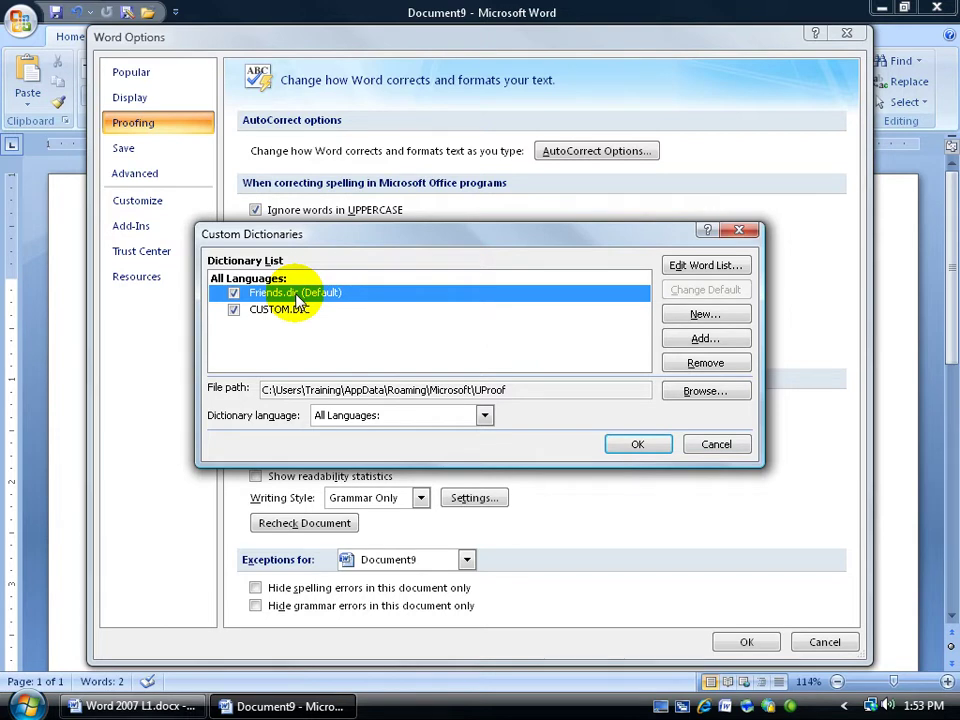
left_click(293, 313)
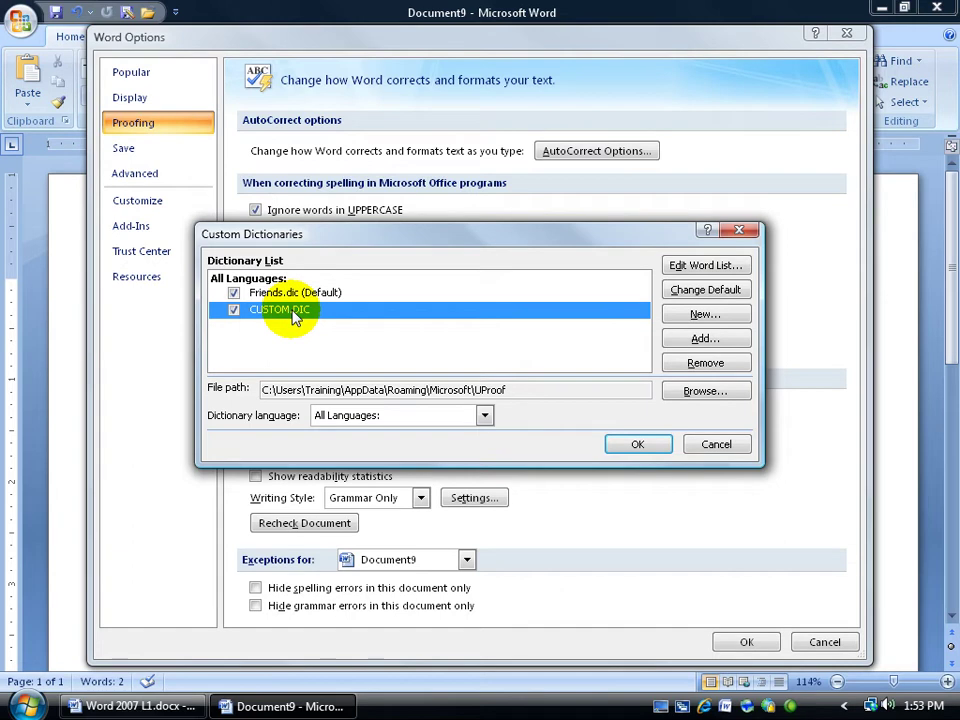
left_click(289, 292)
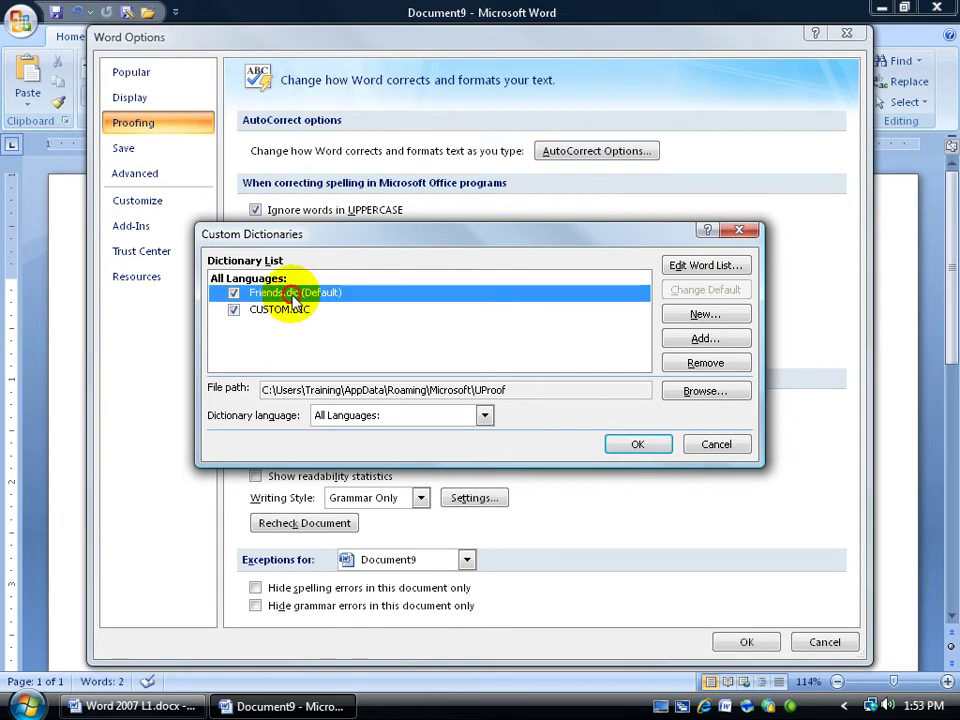
left_click(706, 364)
left_click(446, 398)
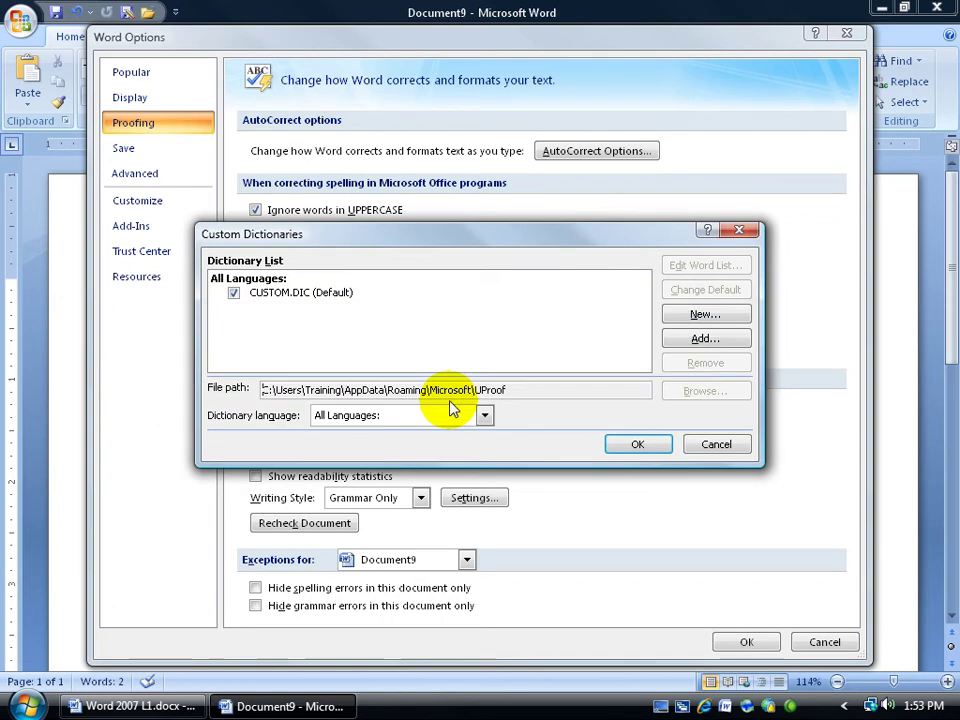
Close Custom Dictionaries and Word Options with OK to keep the changes.
left_click(637, 444)
left_click(733, 643)
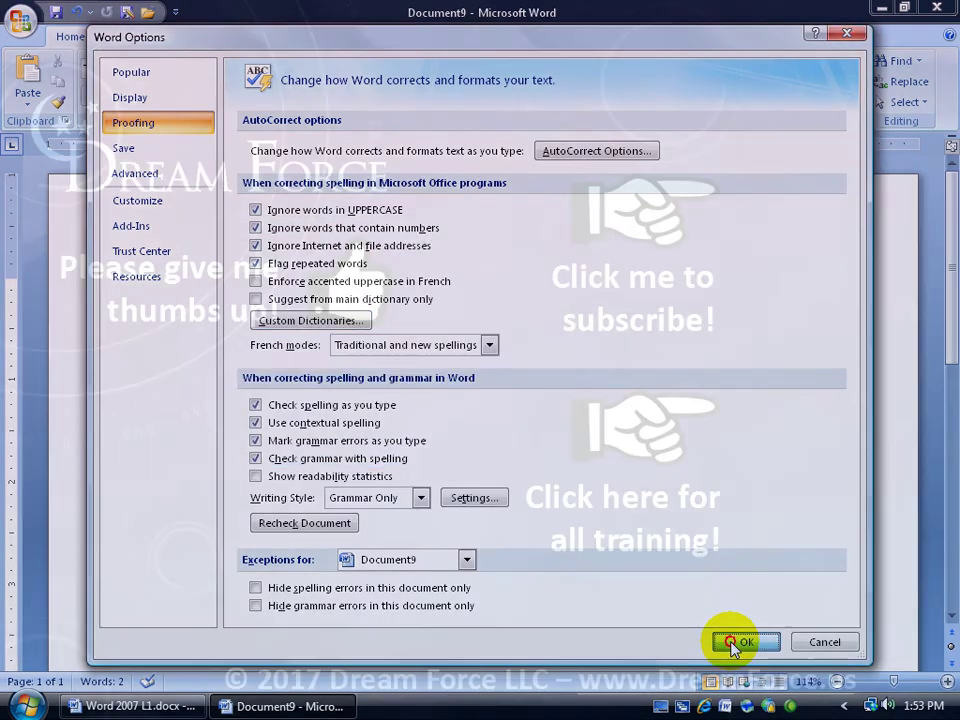